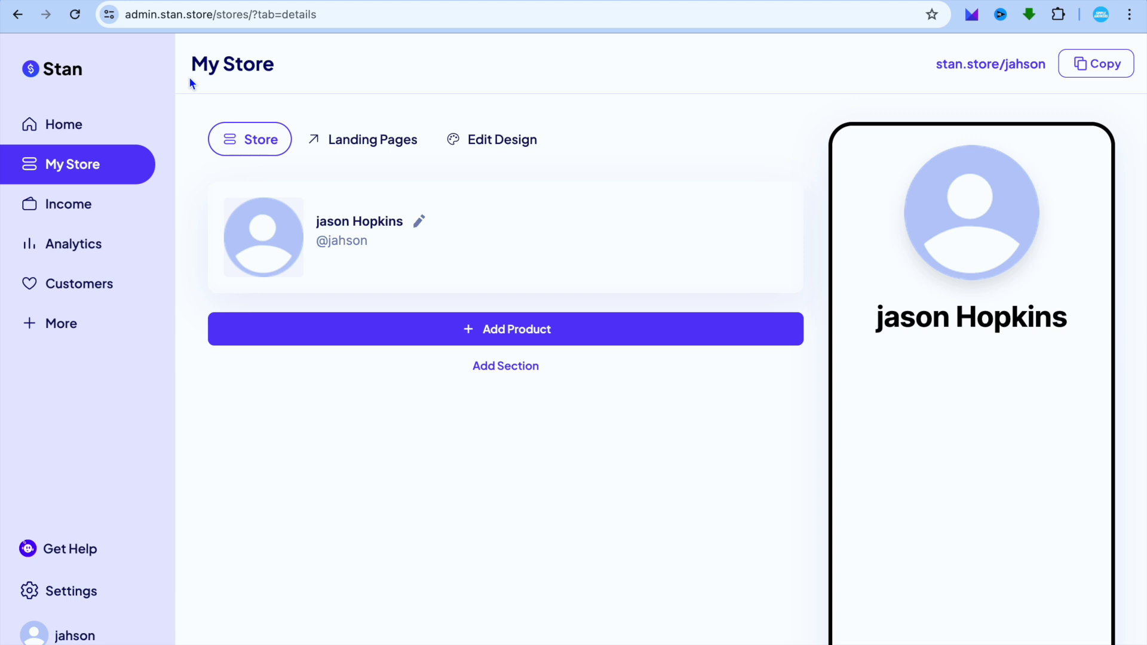
Step: Go from Home to My Store and add a new product to reach the product type list
left_click(91, 125)
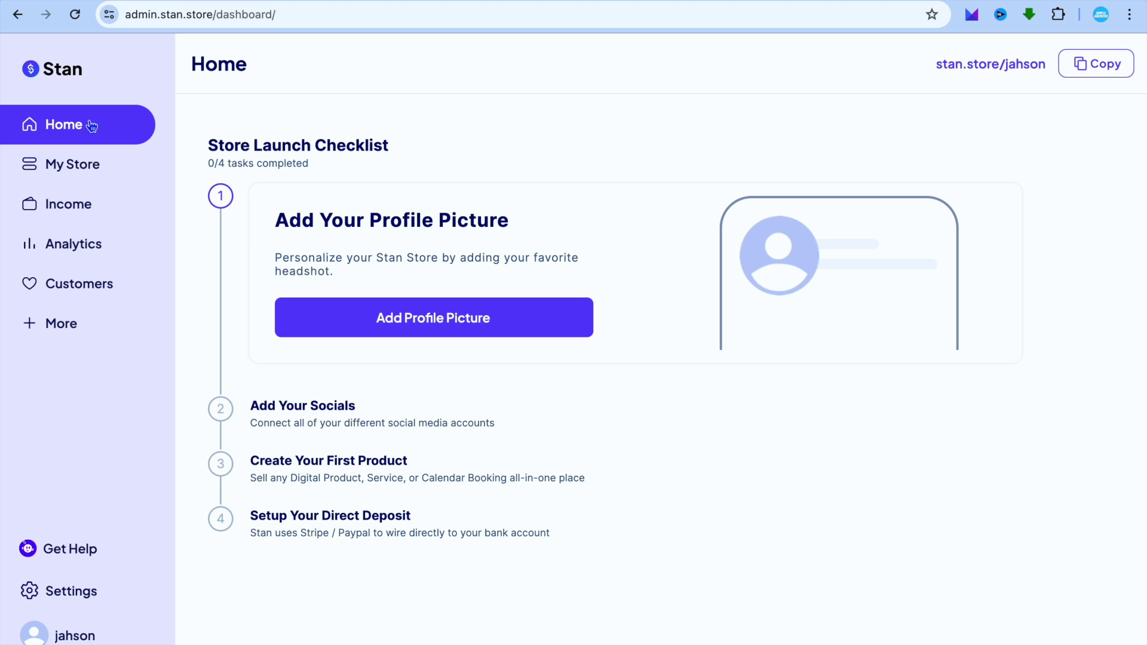
left_click(94, 170)
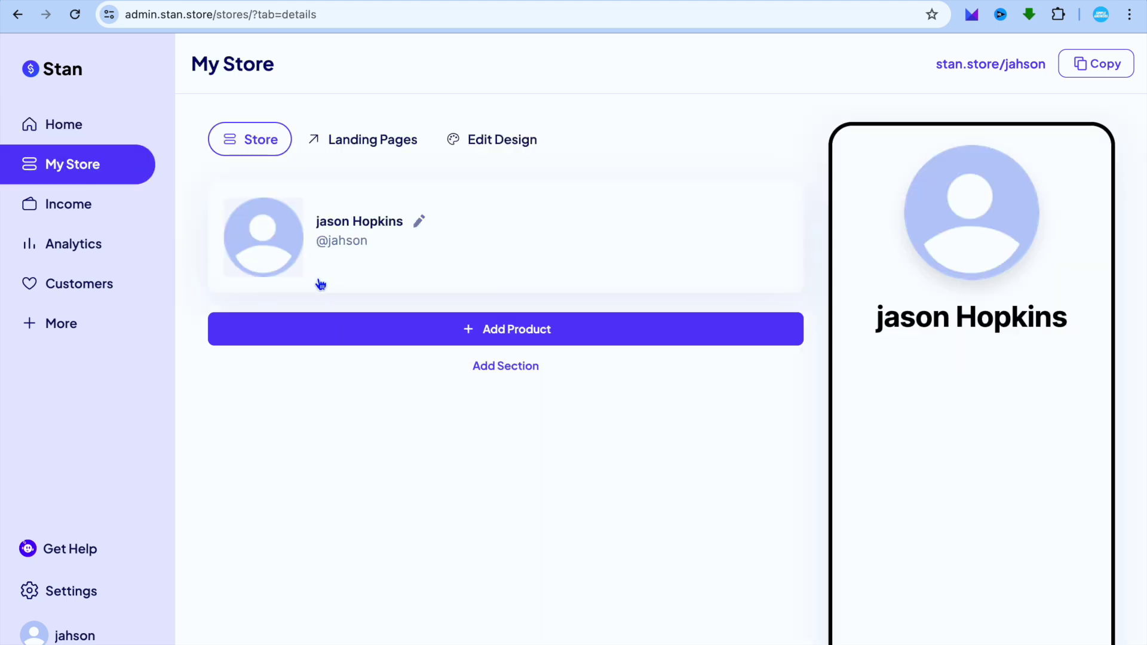
left_click(395, 340)
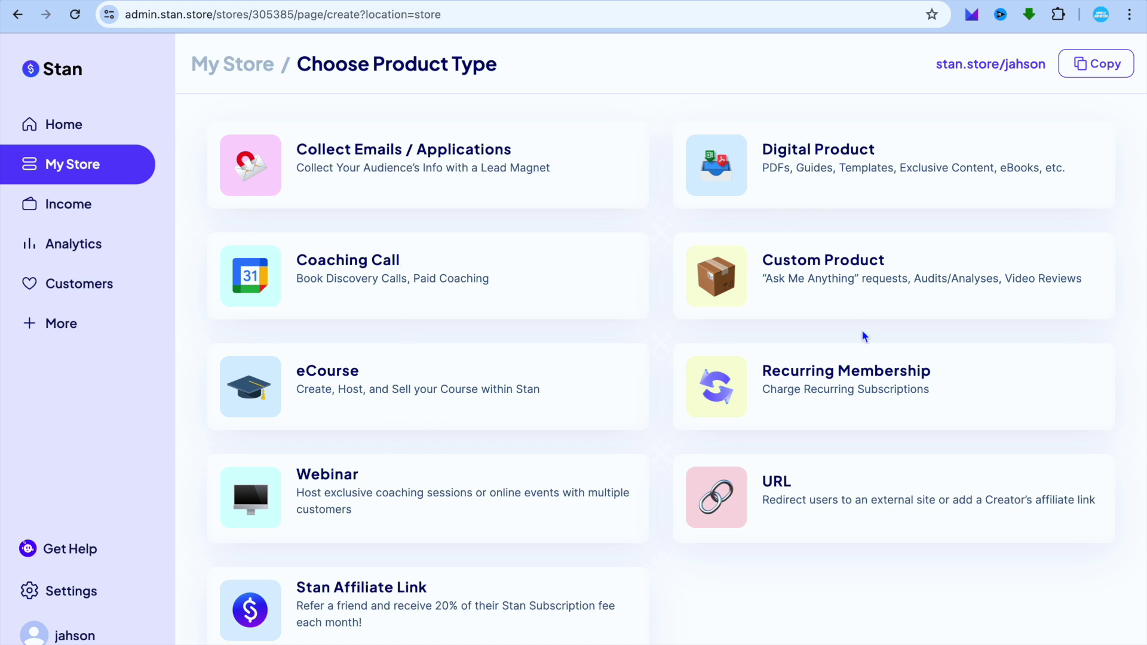
Step: Choose Recurring Membership as the new product's type
left_click(855, 371)
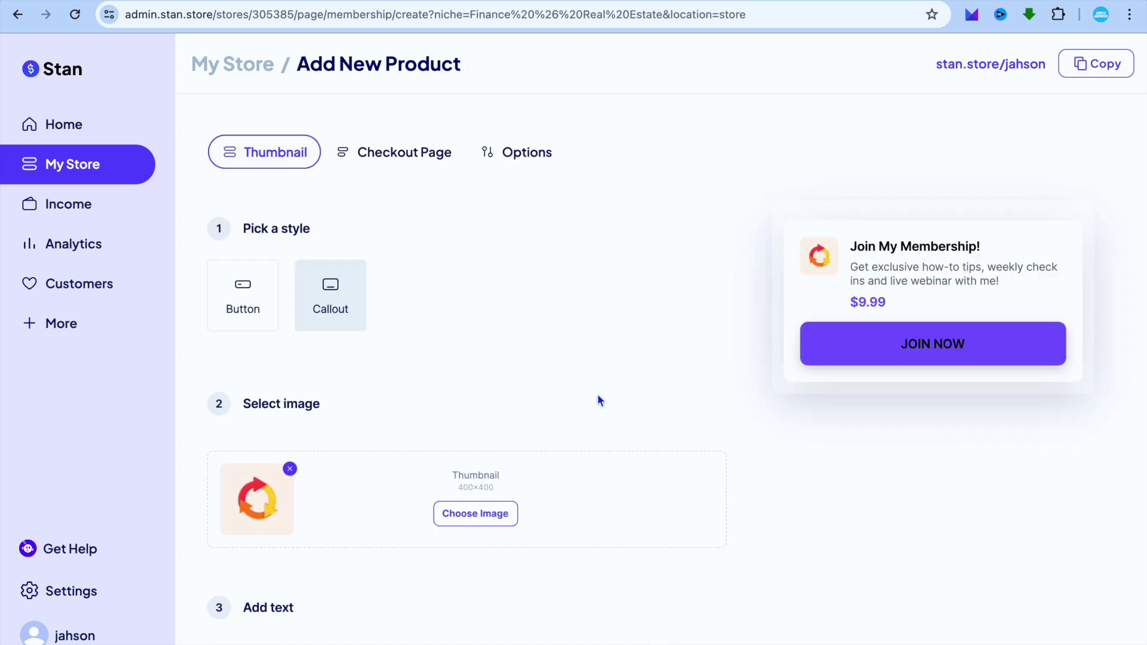
scroll(597, 395, "down", 5)
scroll(598, 393, "up", 3)
scroll(598, 393, "up", 1)
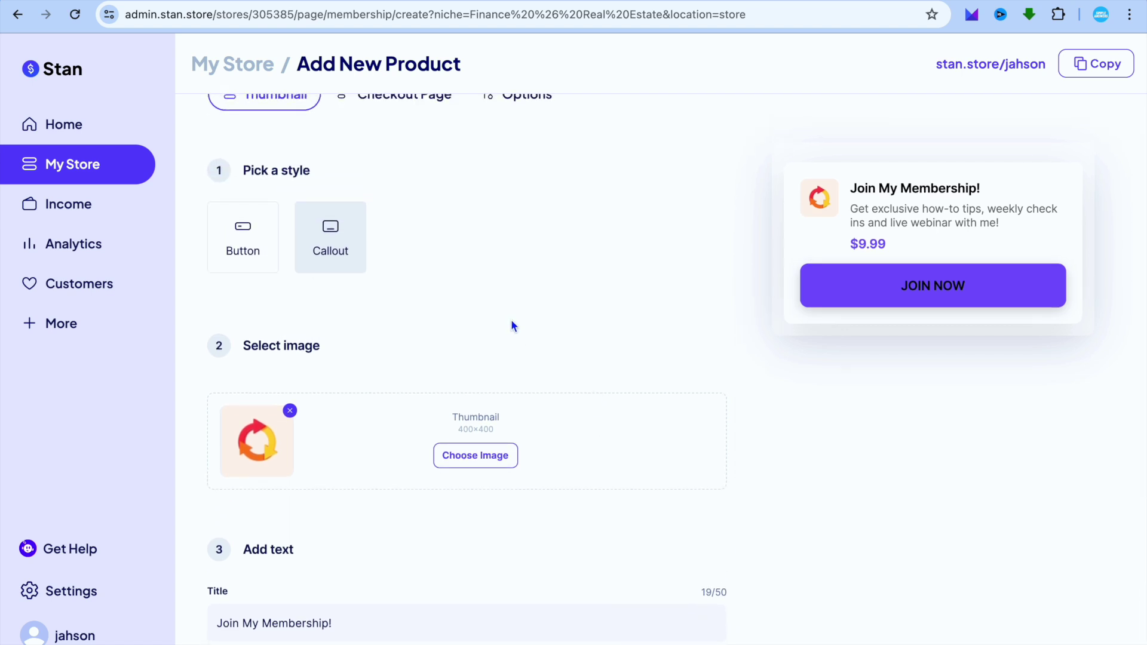
scroll(512, 323, "up", 1)
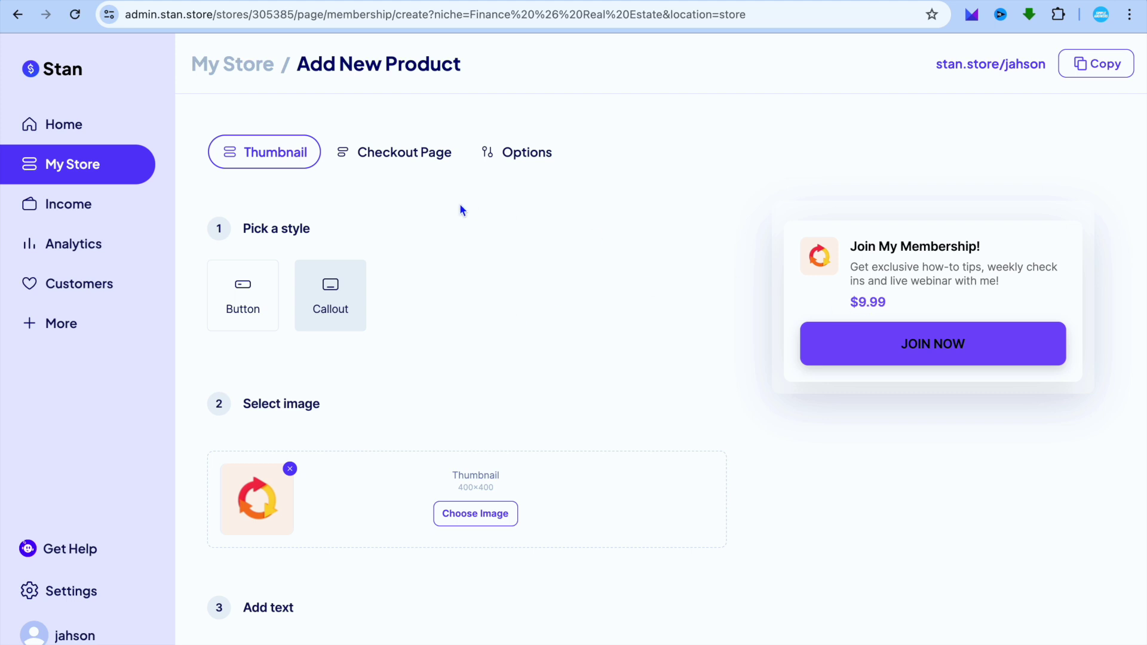
Step: Preview the Button style, keep the Callout card style, and open the thumbnail image picker
left_click(245, 290)
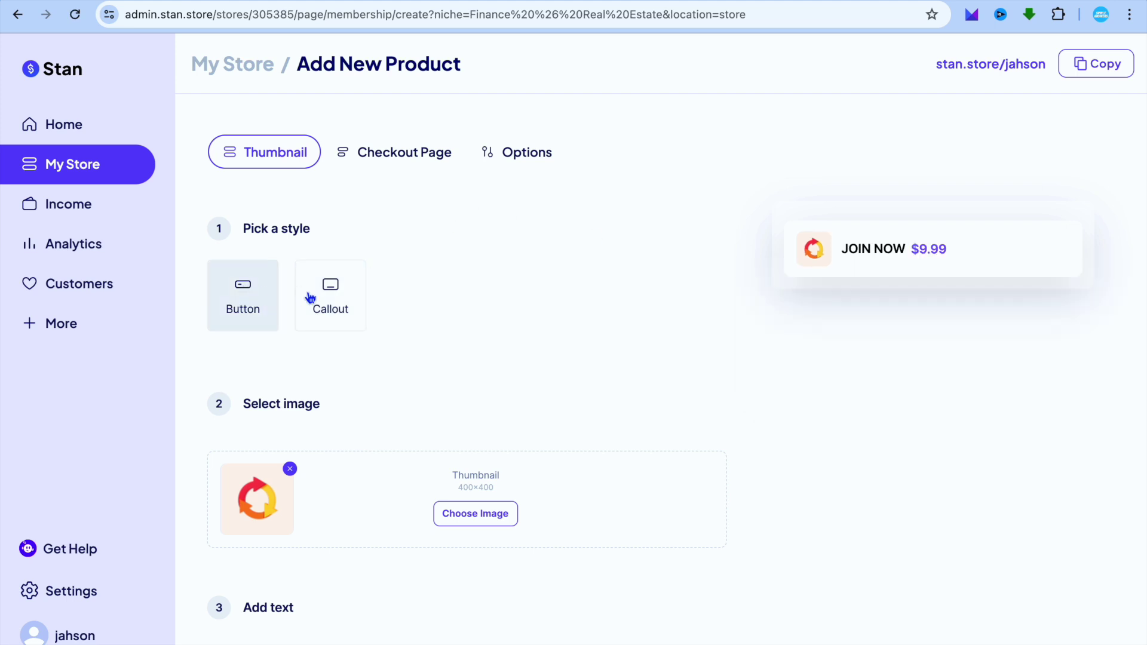
left_click(332, 300)
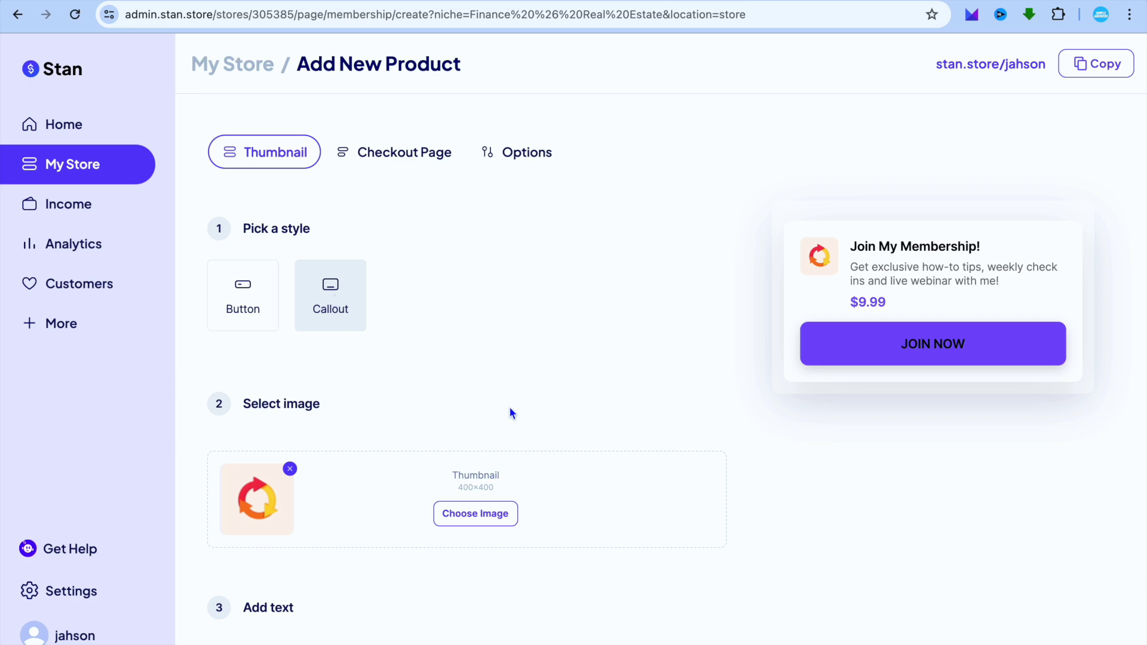
left_click(489, 516)
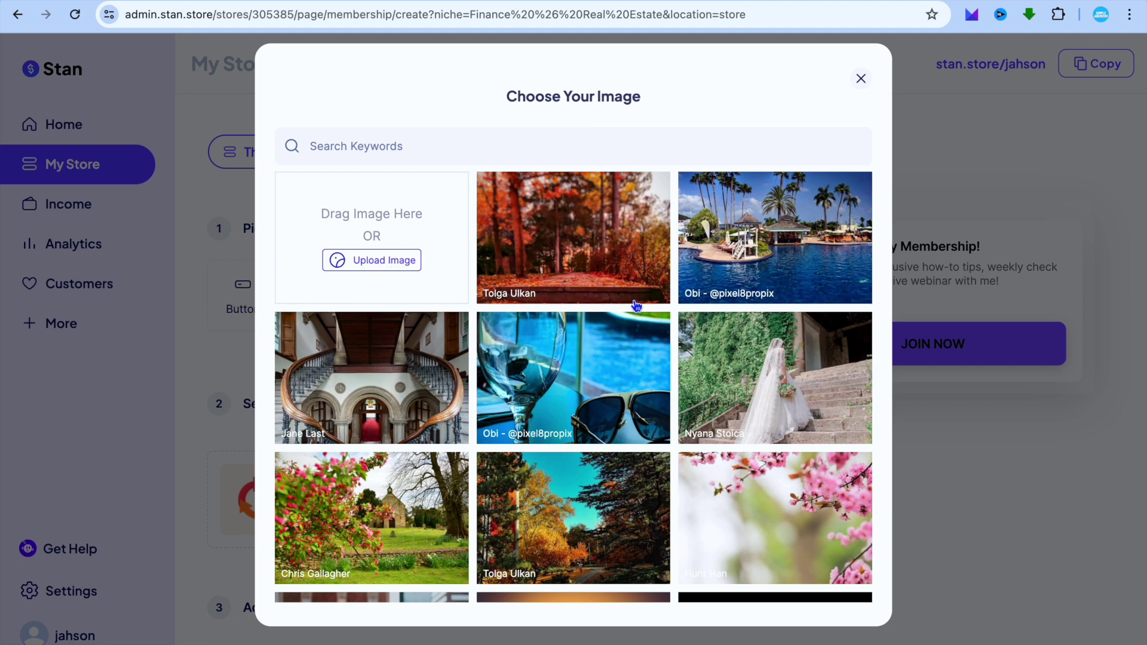
Step: Set the thumbnail to the cropped stock photo of a man sitting beside city buildings
scroll(637, 308, "down", 5)
scroll(637, 308, "up", 6)
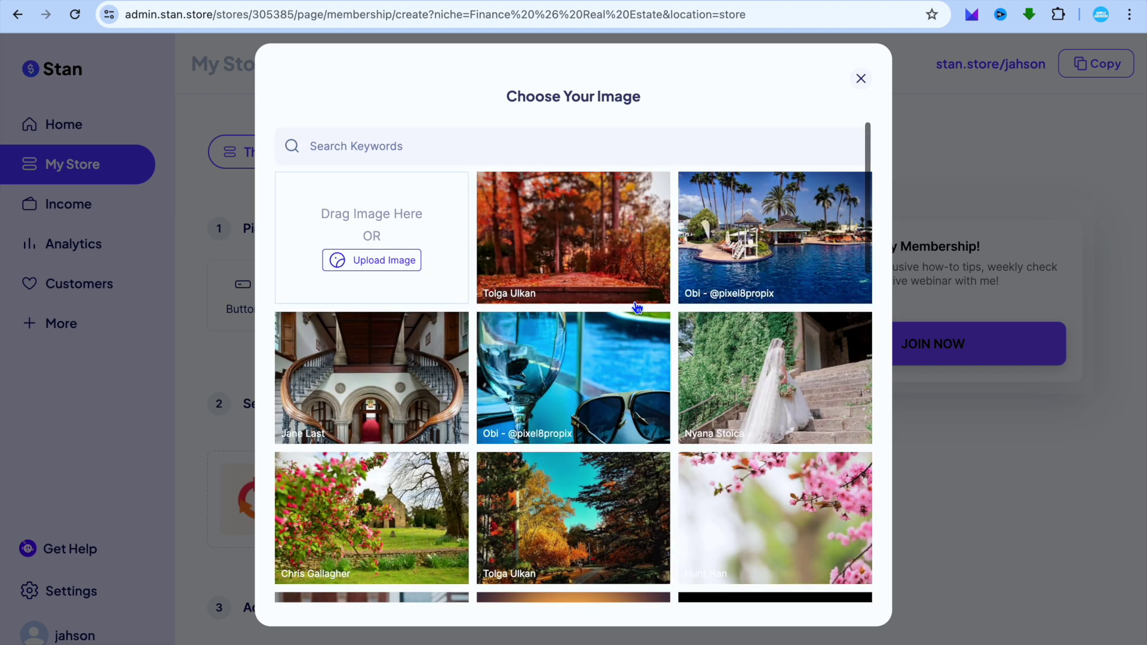
scroll(558, 387, "down", 1)
scroll(558, 387, "down", 5)
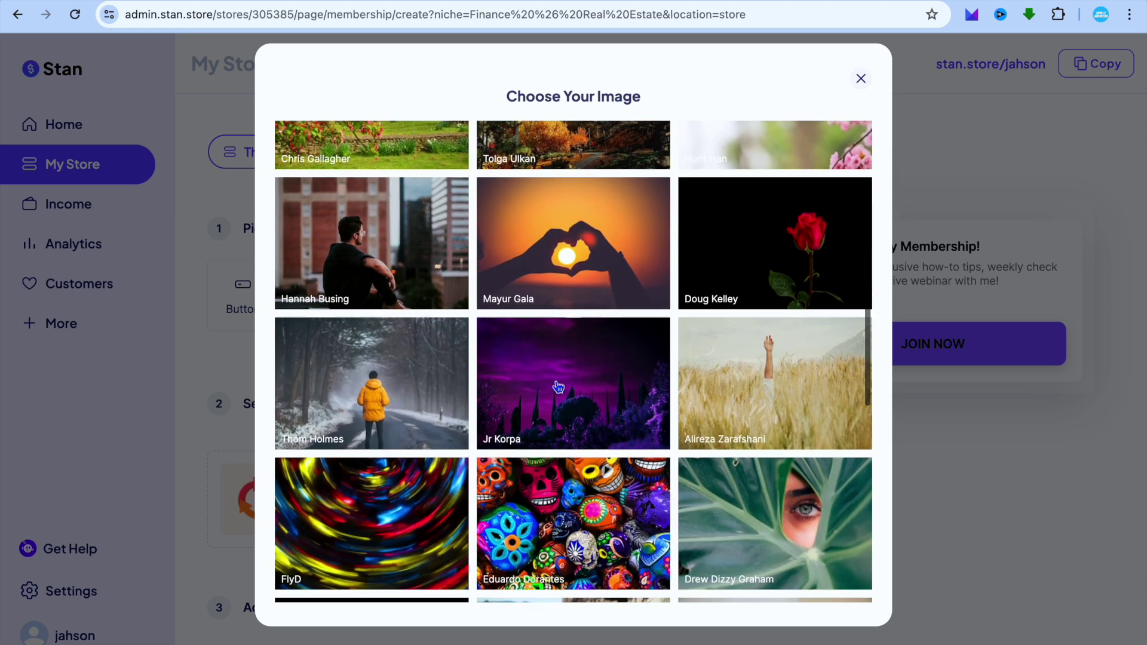
left_click(360, 226)
left_click(741, 517)
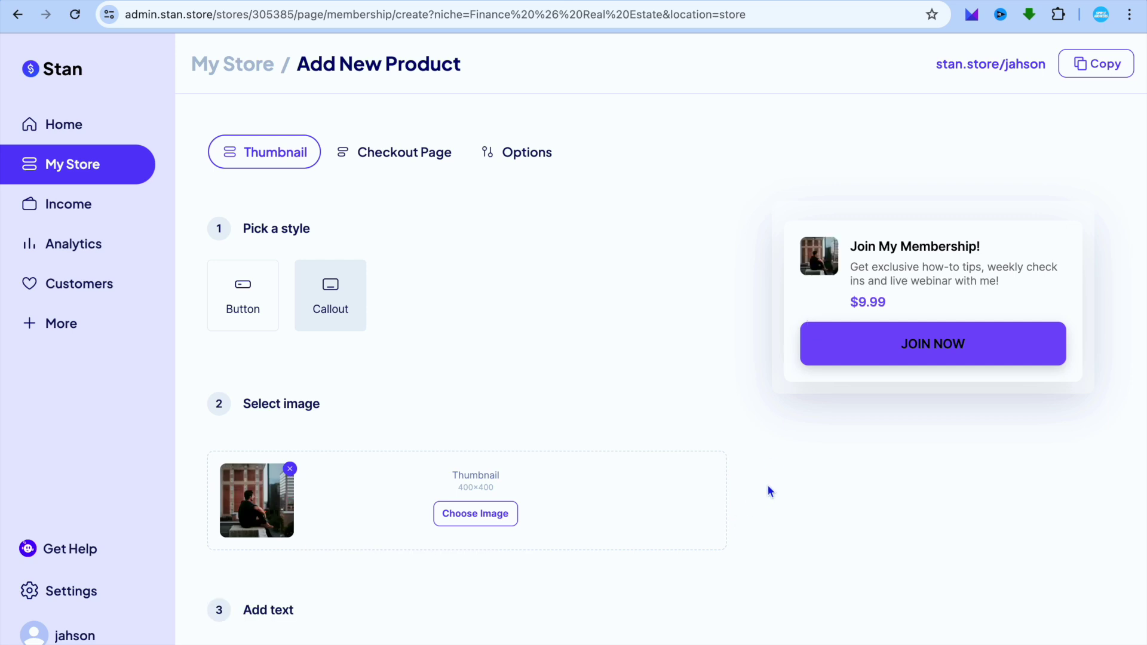
scroll(767, 485, "down", 6)
Step: Keep the default title, subtitle and JOIN NOW button text, then continue to the checkout page
left_click(444, 333)
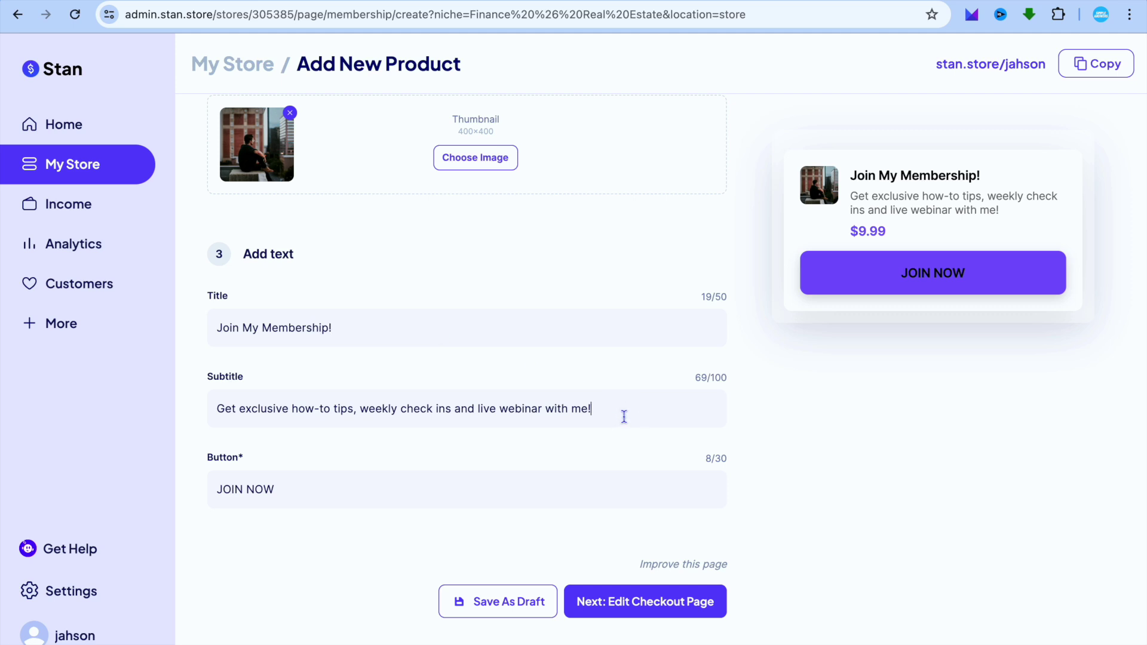
left_click(441, 494)
left_click(698, 607)
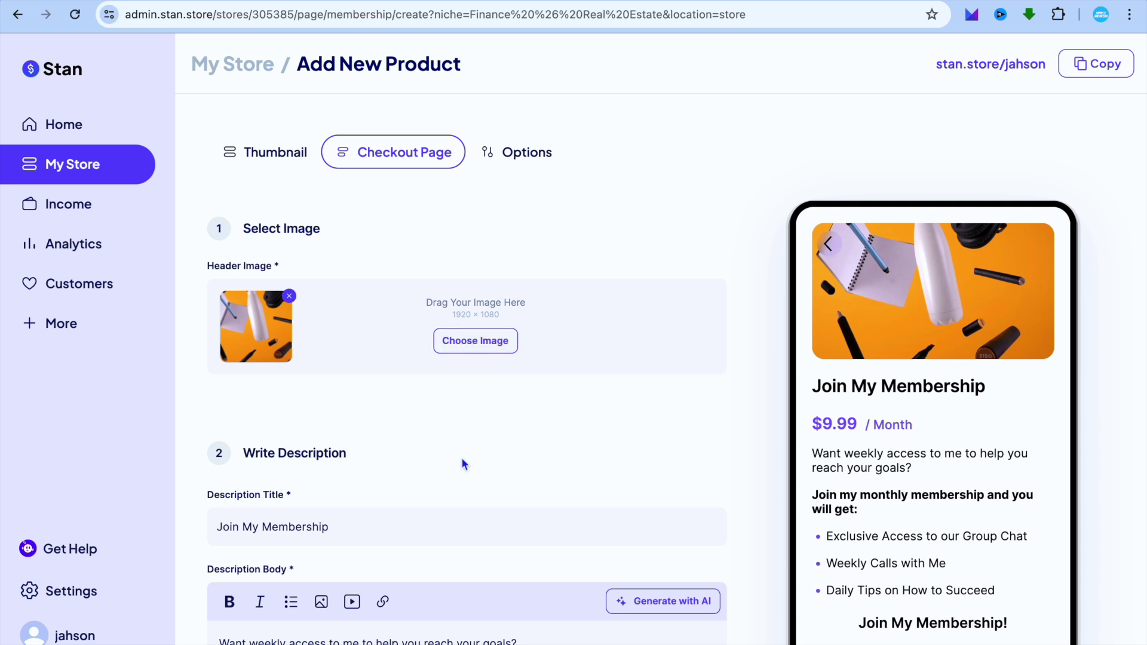
left_click(423, 521)
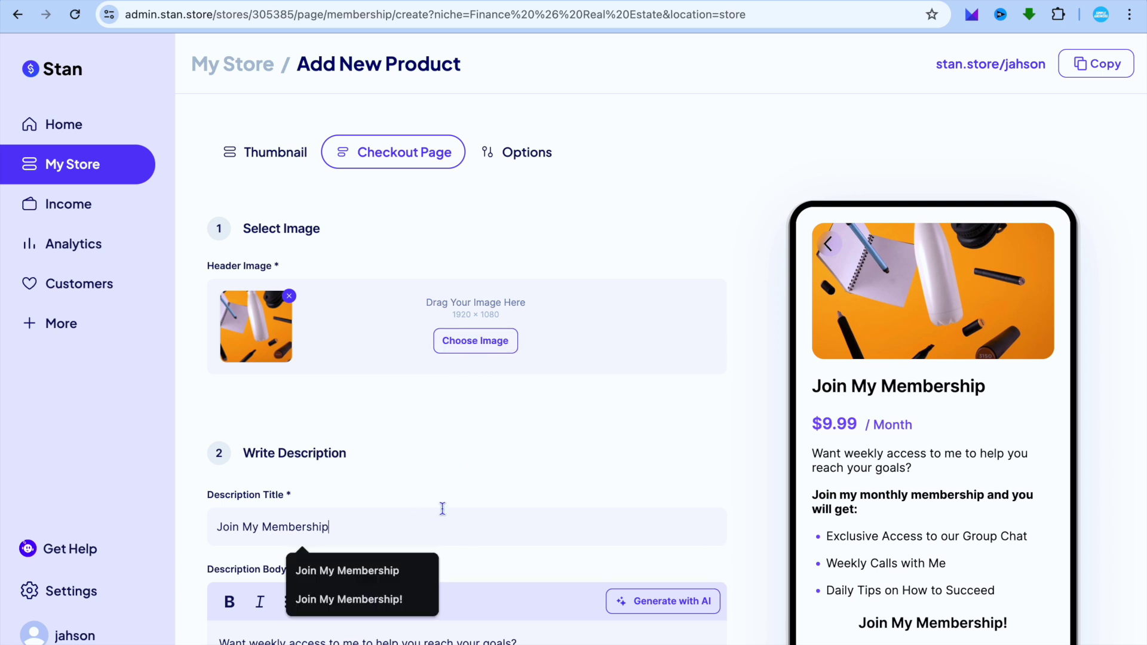
scroll(445, 505, "down", 7)
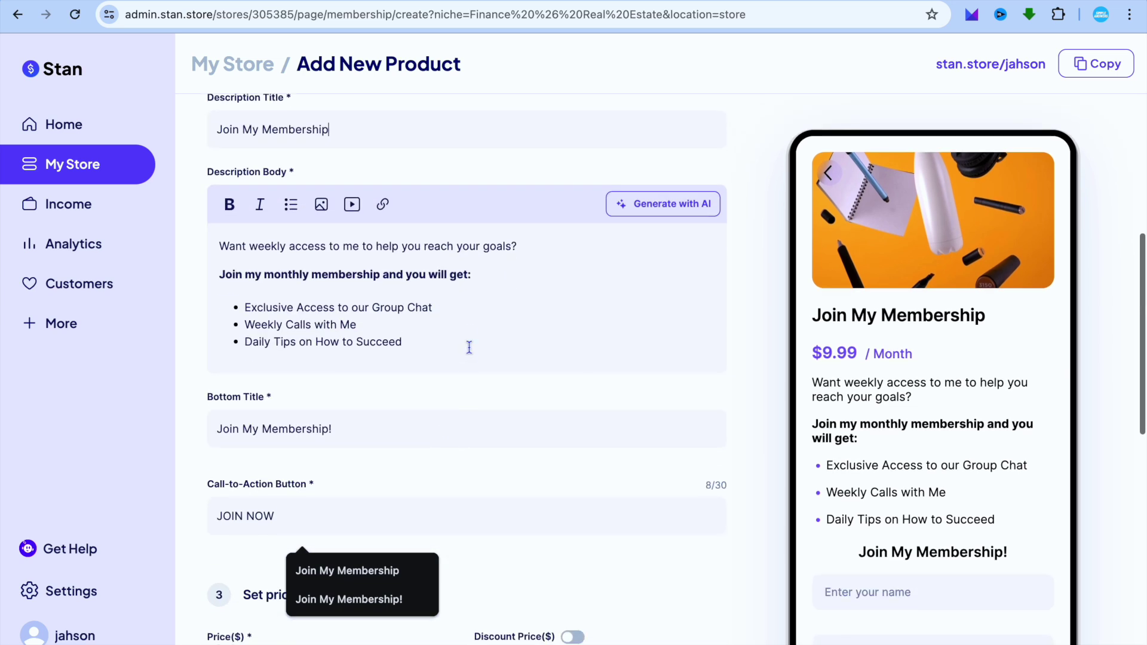
left_click(470, 328)
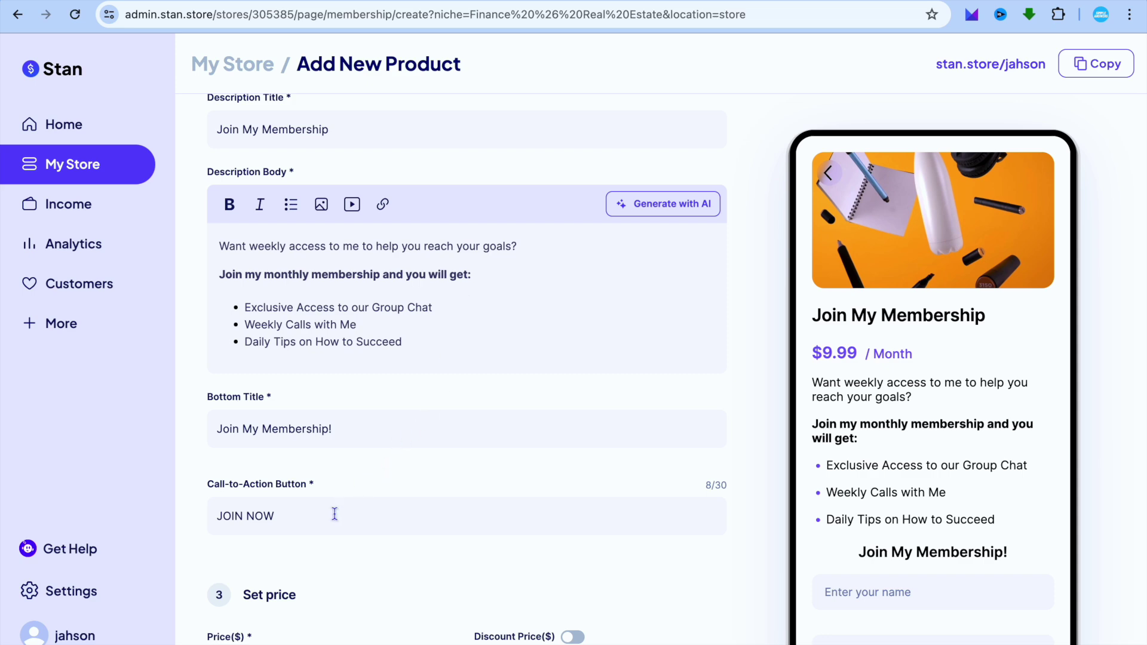
scroll(335, 513, "down", 7)
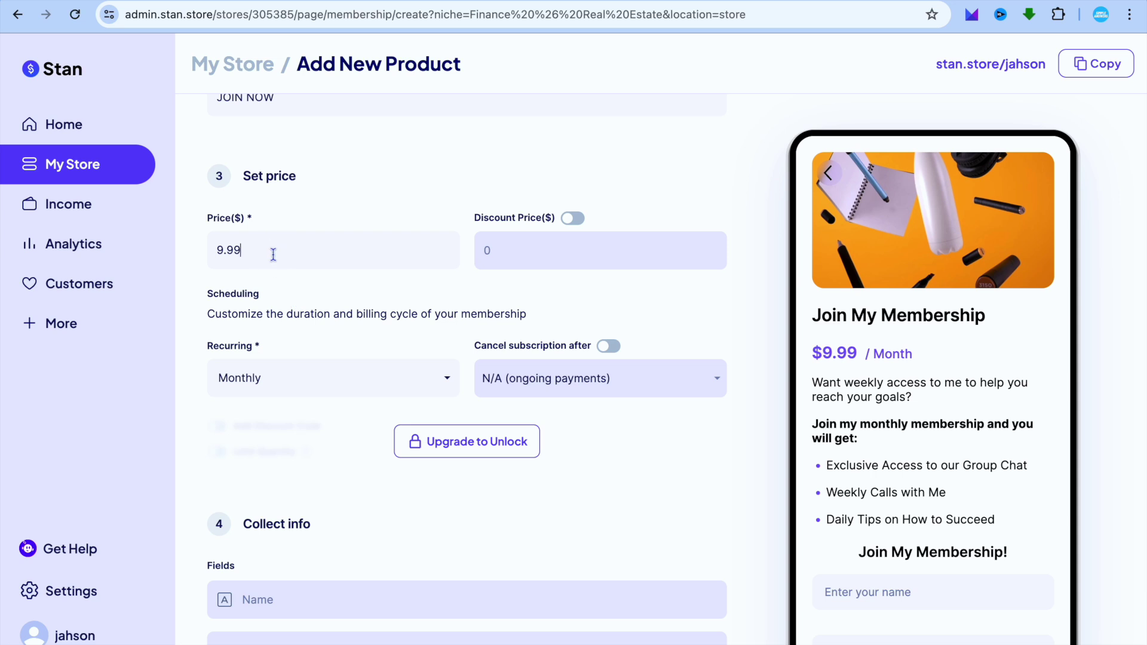
Step: Keep the $9.99 price billed on a Monthly recurring cycle
left_click(448, 383)
left_click(448, 384)
left_click(449, 382)
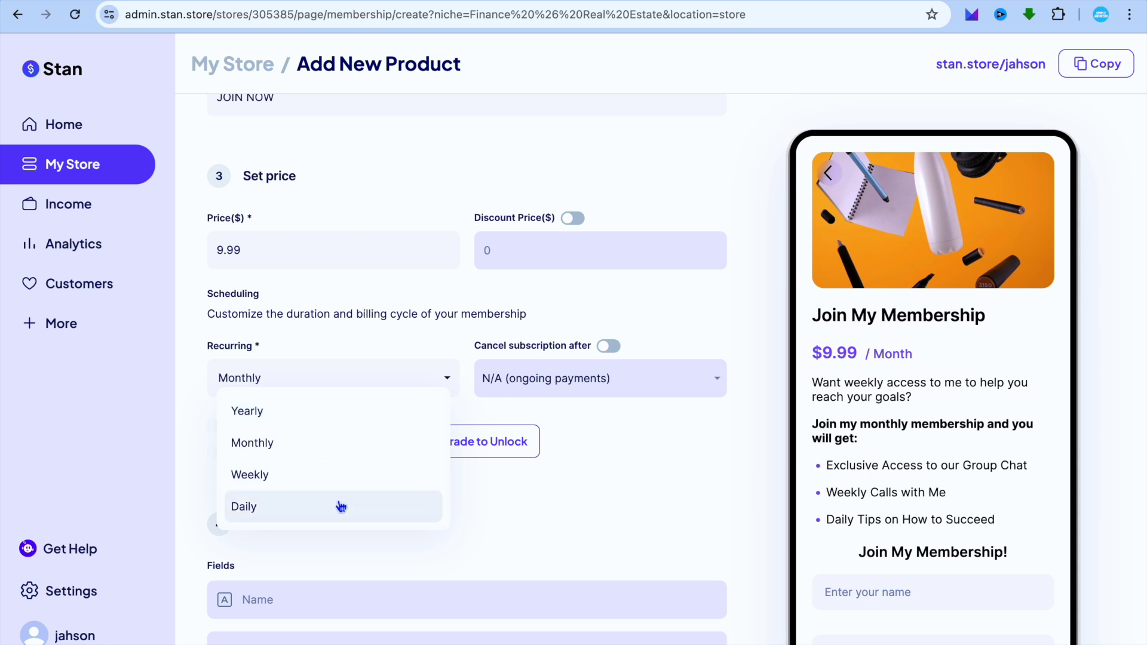
left_click(685, 456)
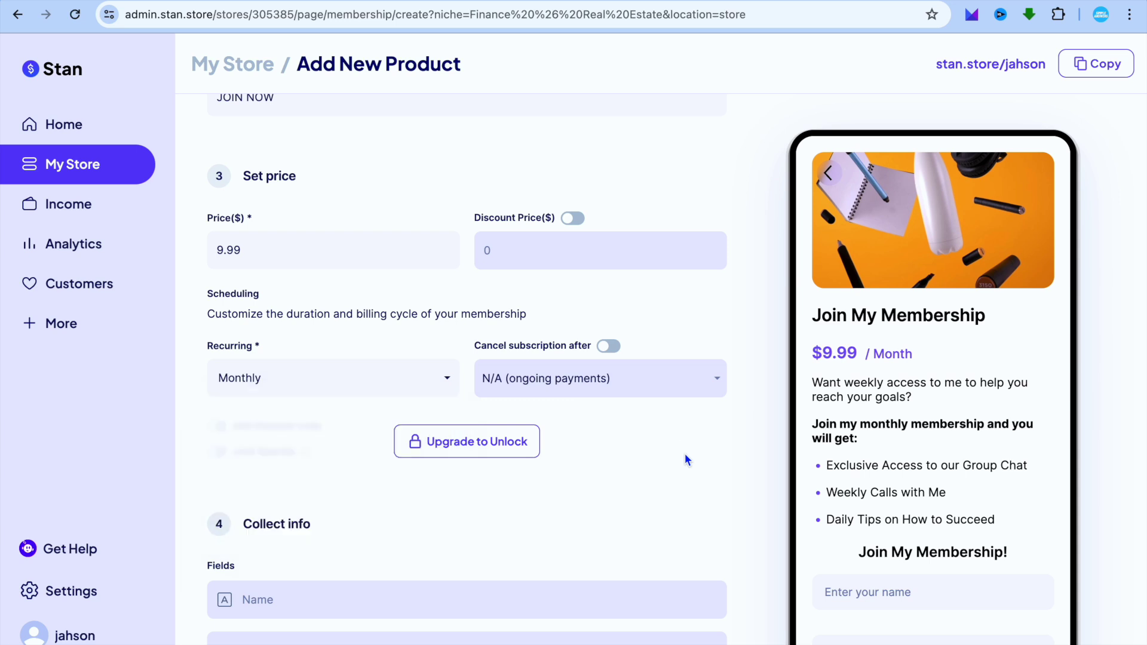
scroll(685, 454, "down", 5)
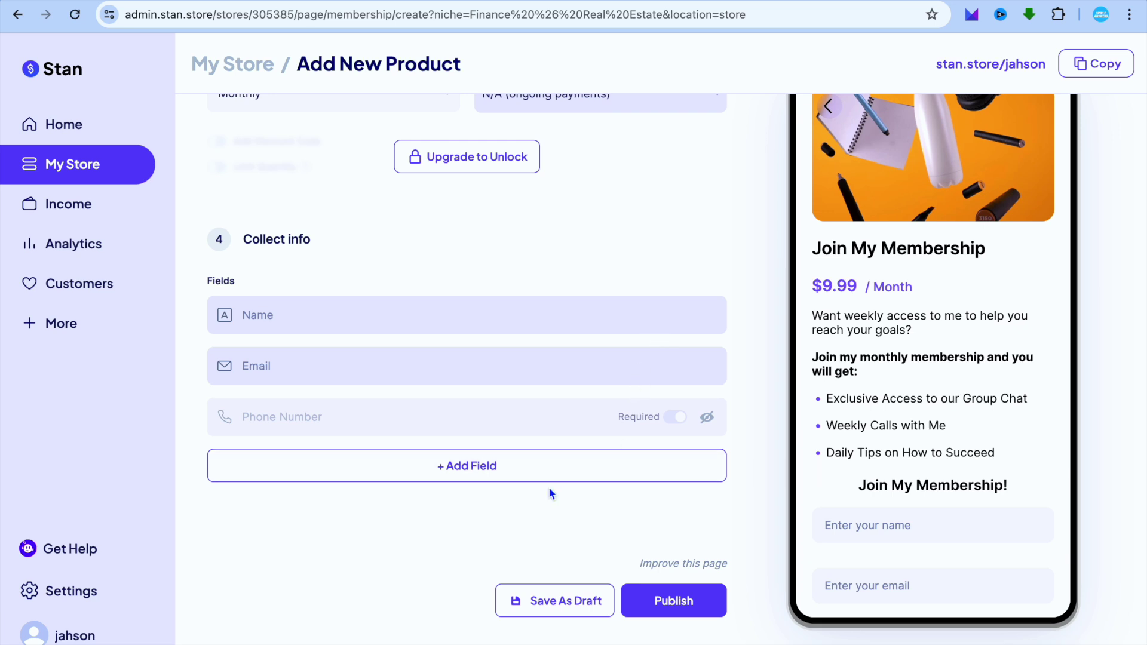
Step: Review the collect-info field types without adding any, then move to Options
left_click(507, 478)
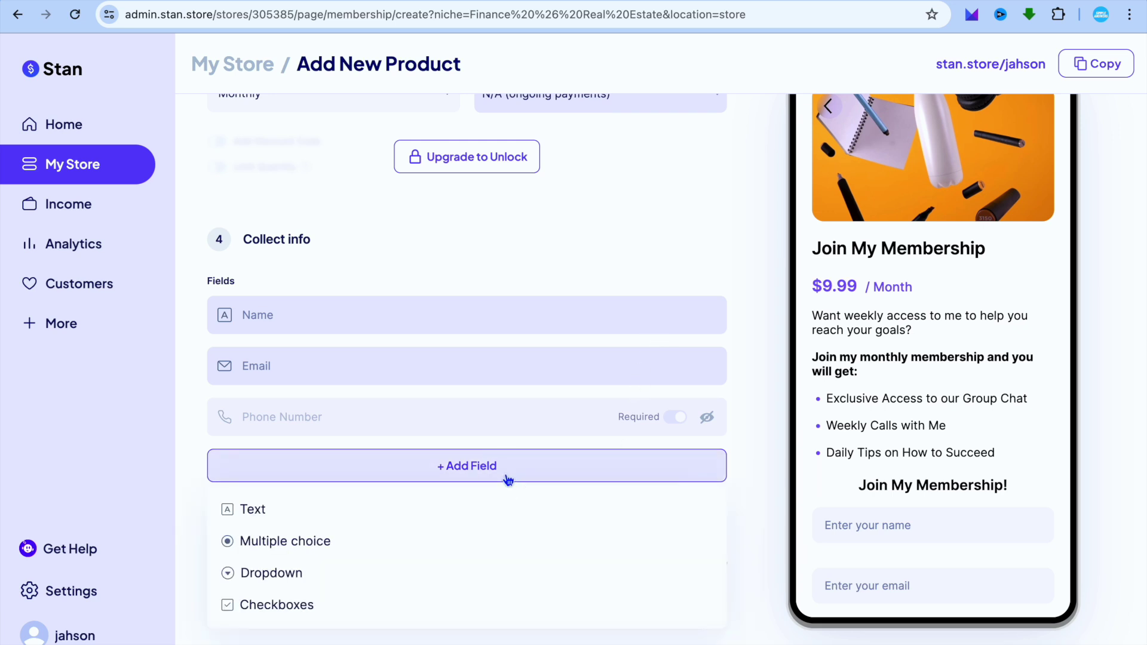
left_click(772, 457)
scroll(773, 453, "up", 15)
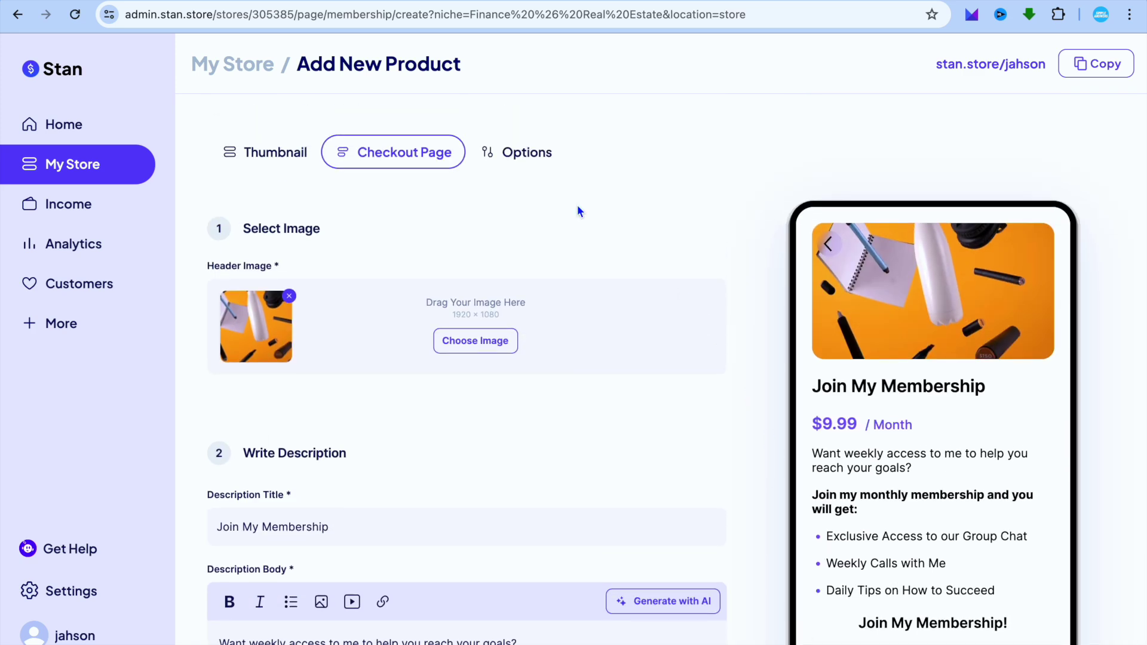
left_click(525, 156)
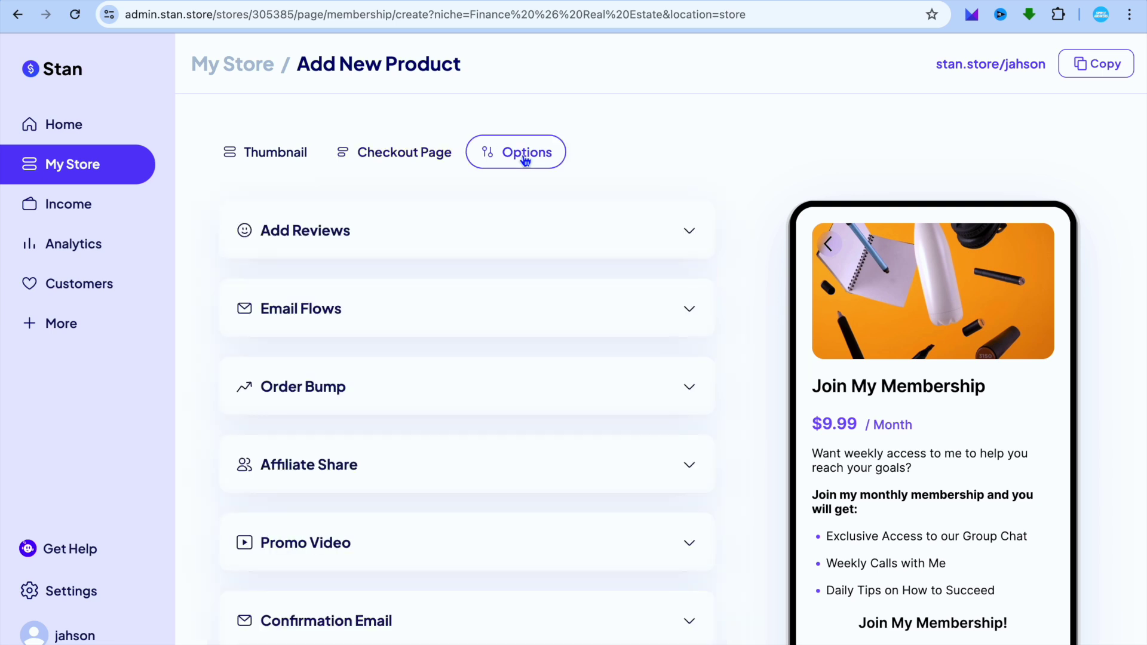
Step: Inspect the Add Reviews, Email Flows and Affiliate Share option sections
left_click(633, 239)
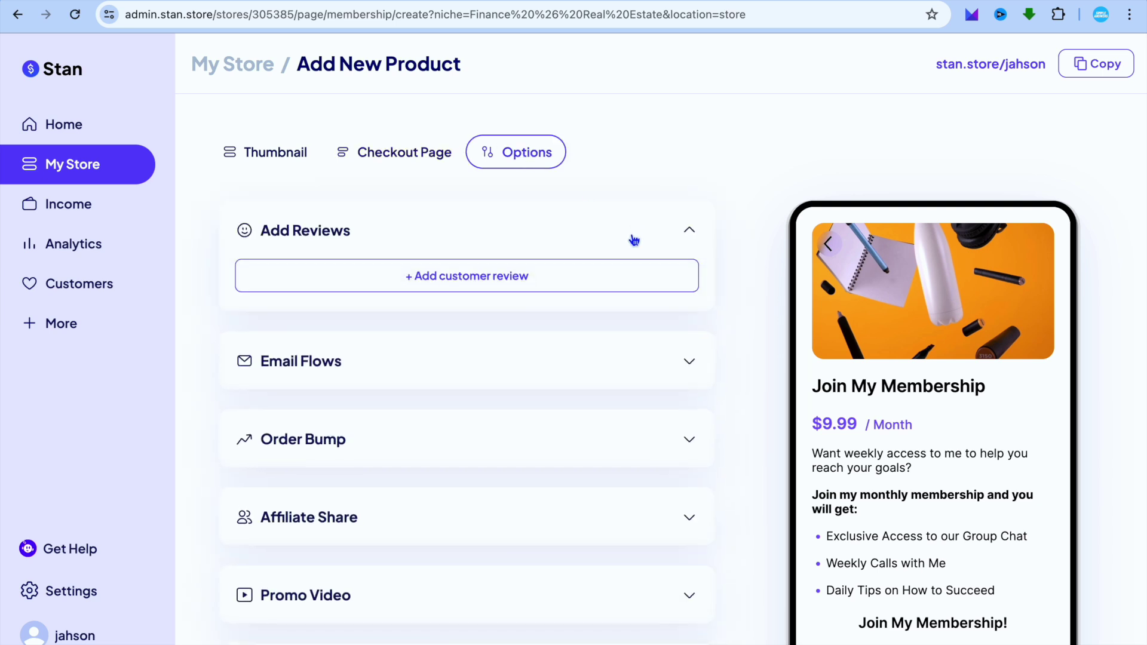
left_click(692, 360)
scroll(693, 361, "down", 5)
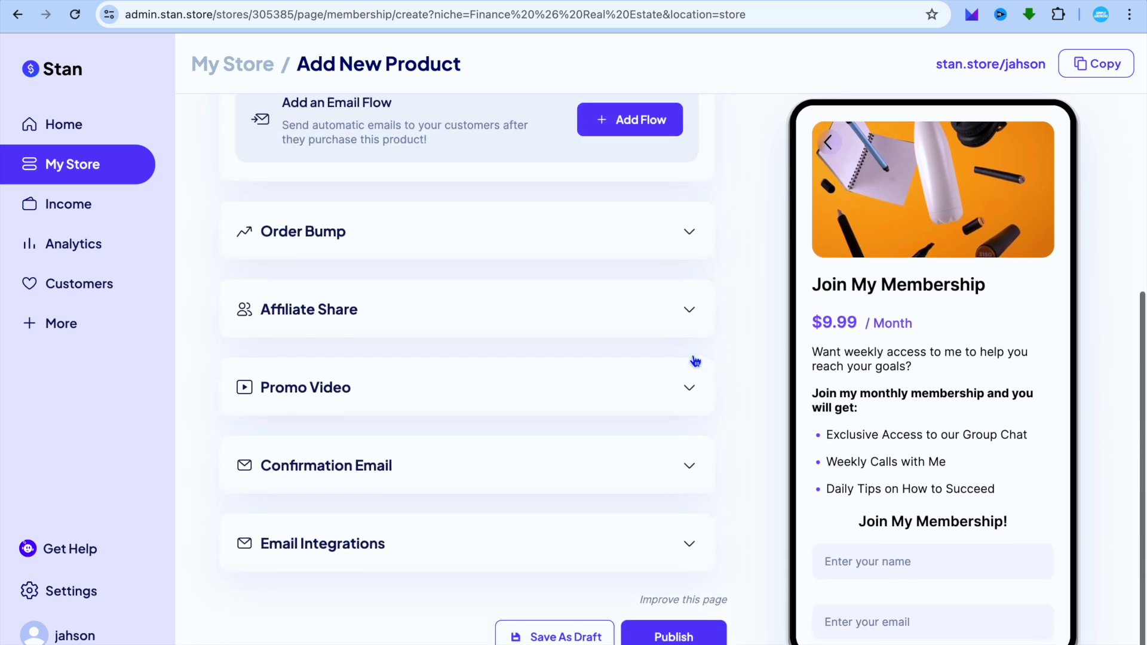
left_click(690, 317)
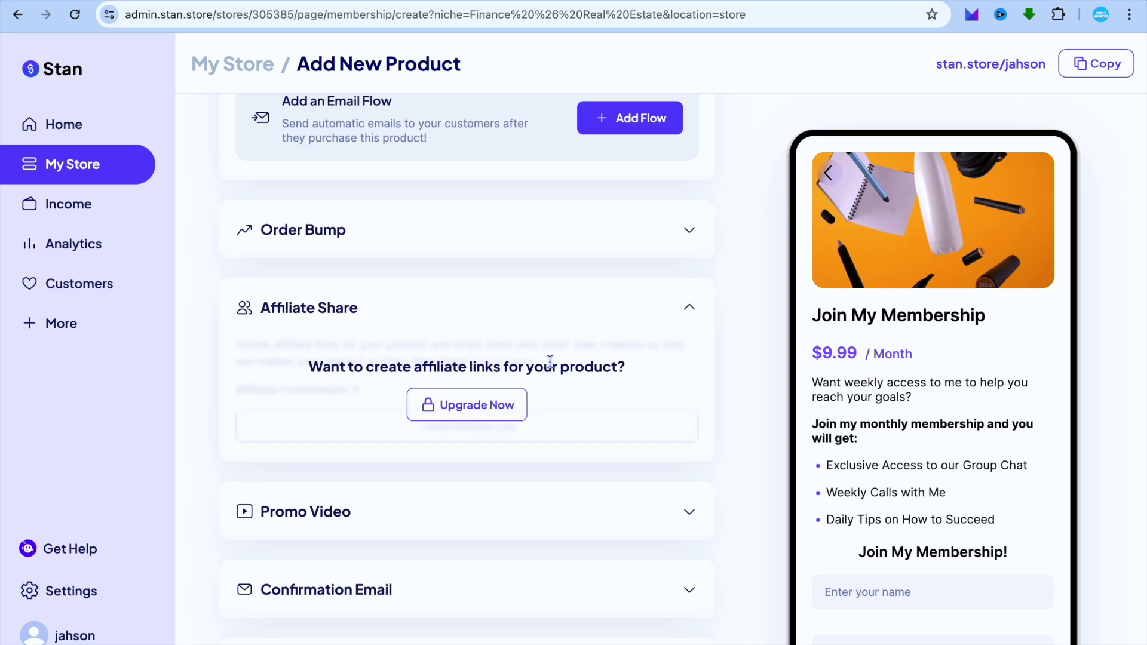
left_click(689, 310)
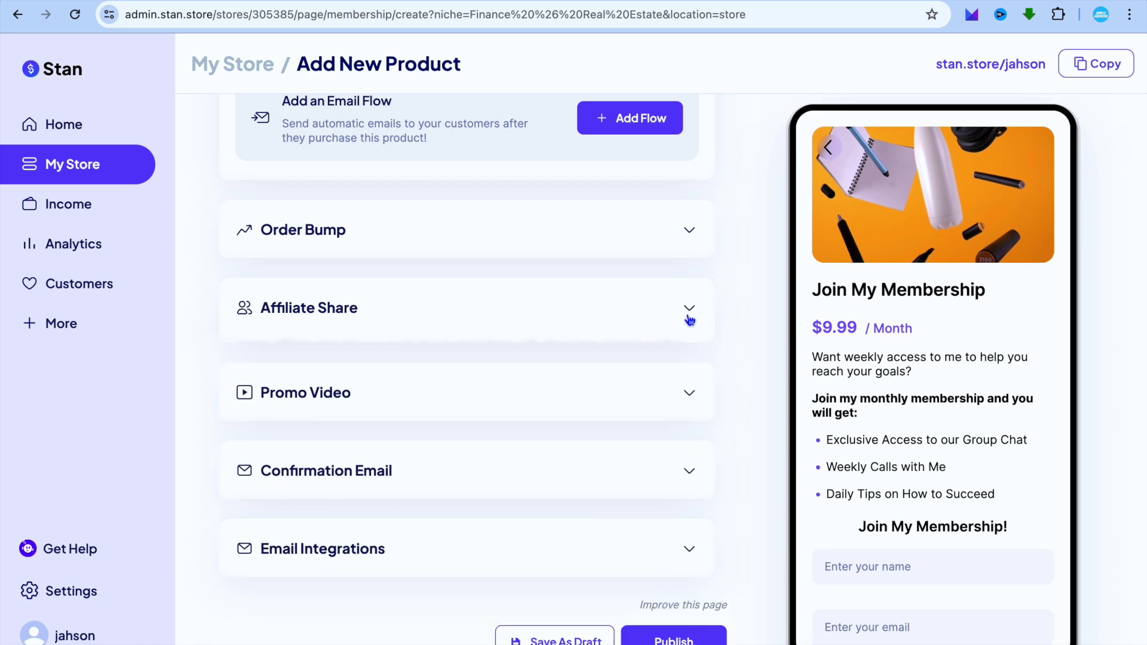
Step: Check the Promo Video and Confirmation Email sections, then publish the membership product
left_click(688, 393)
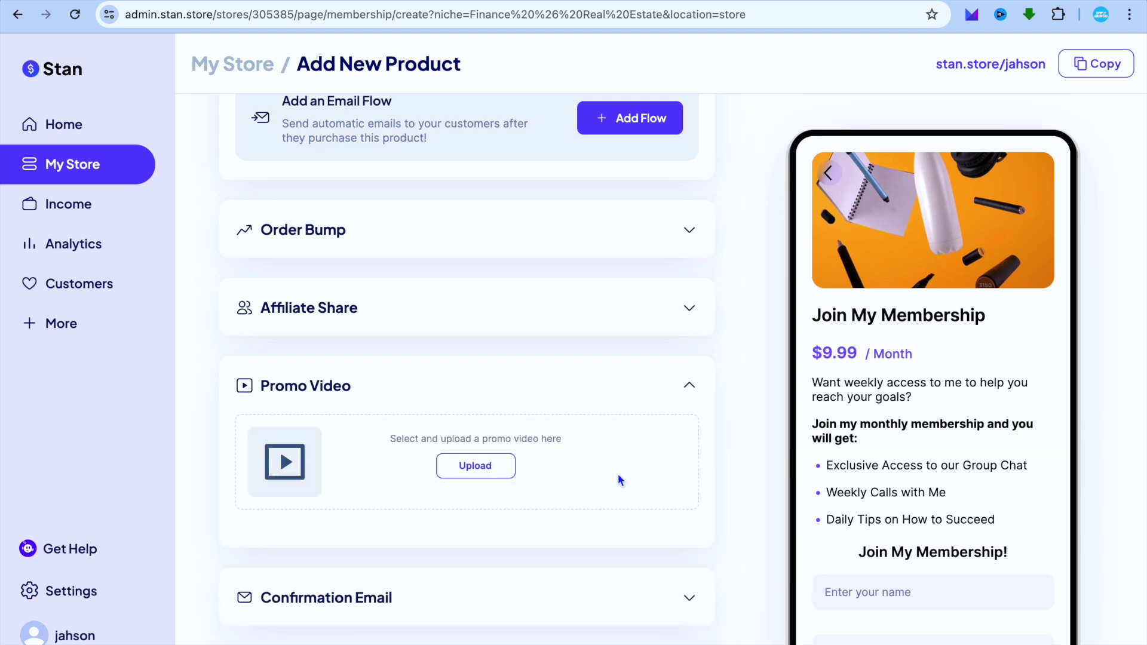
scroll(609, 489, "down", 3)
left_click(690, 435)
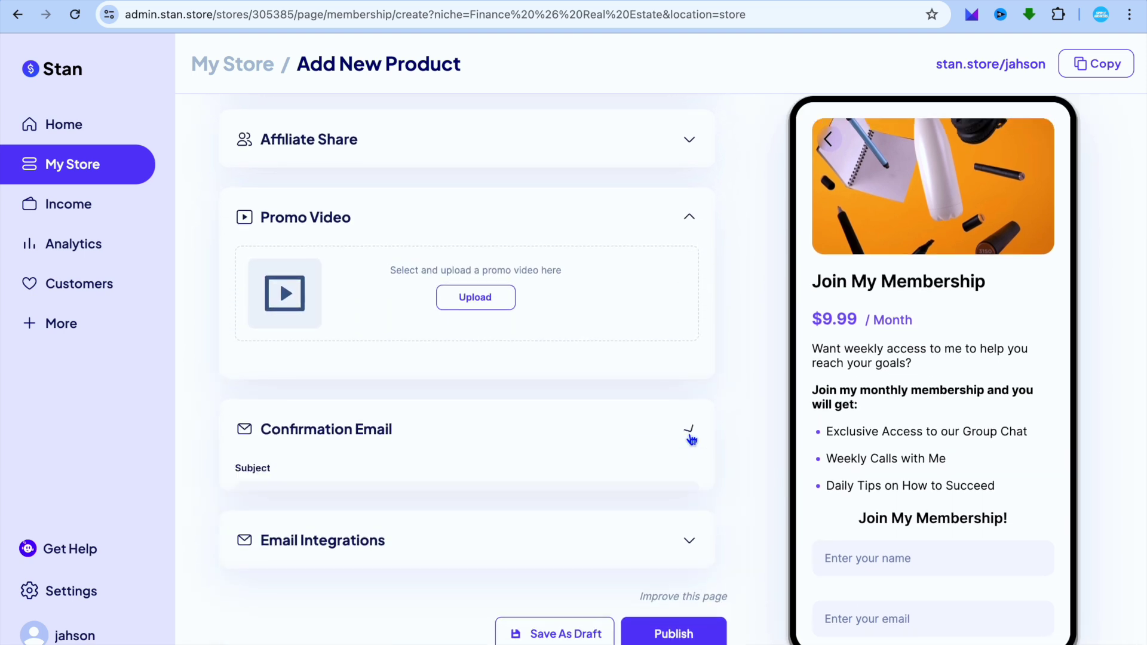
scroll(691, 439, "down", 6)
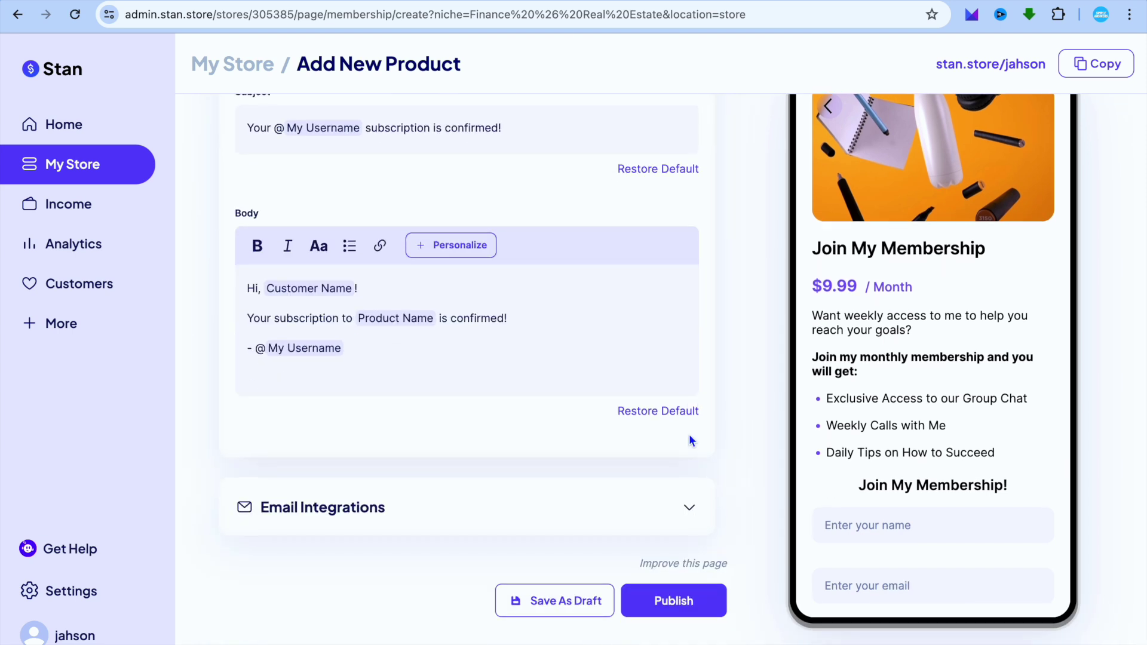
left_click(691, 607)
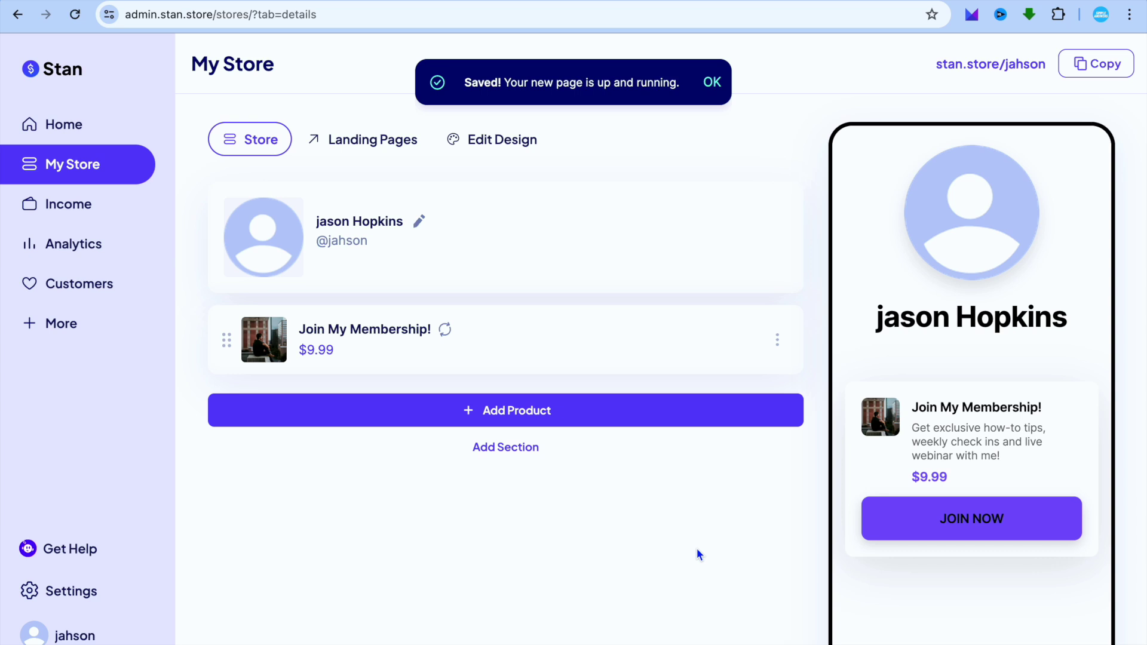
Step: Copy the Join My Membership! product URL from its menu and open a new browser tab
left_click(779, 344)
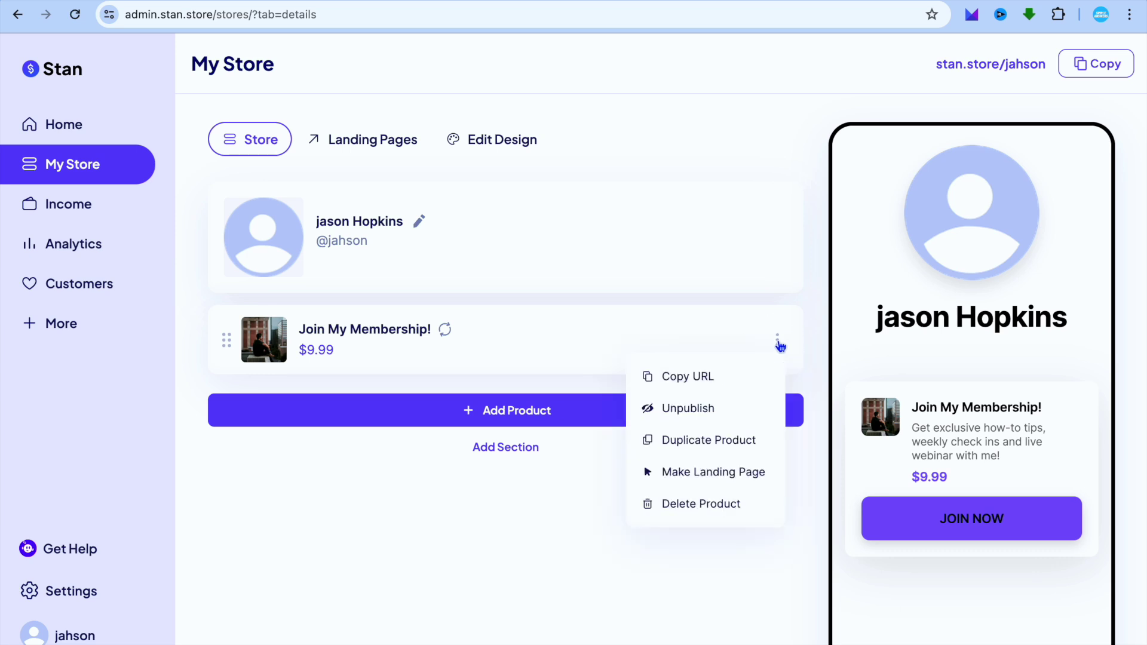
left_click(745, 381)
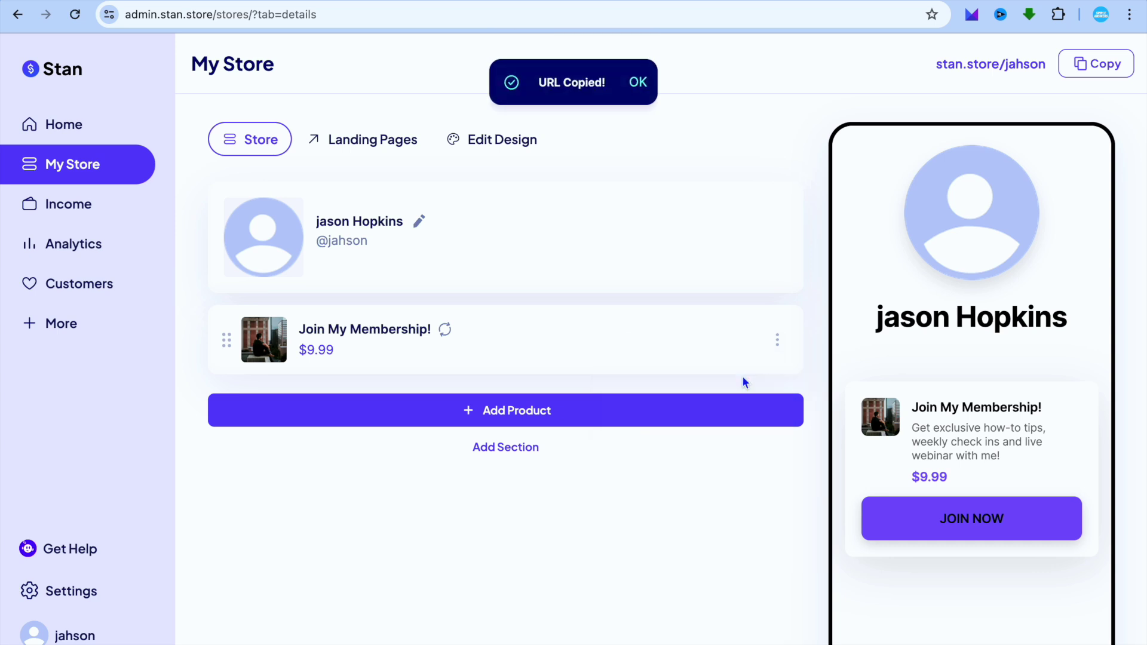
key("ctrl+t")
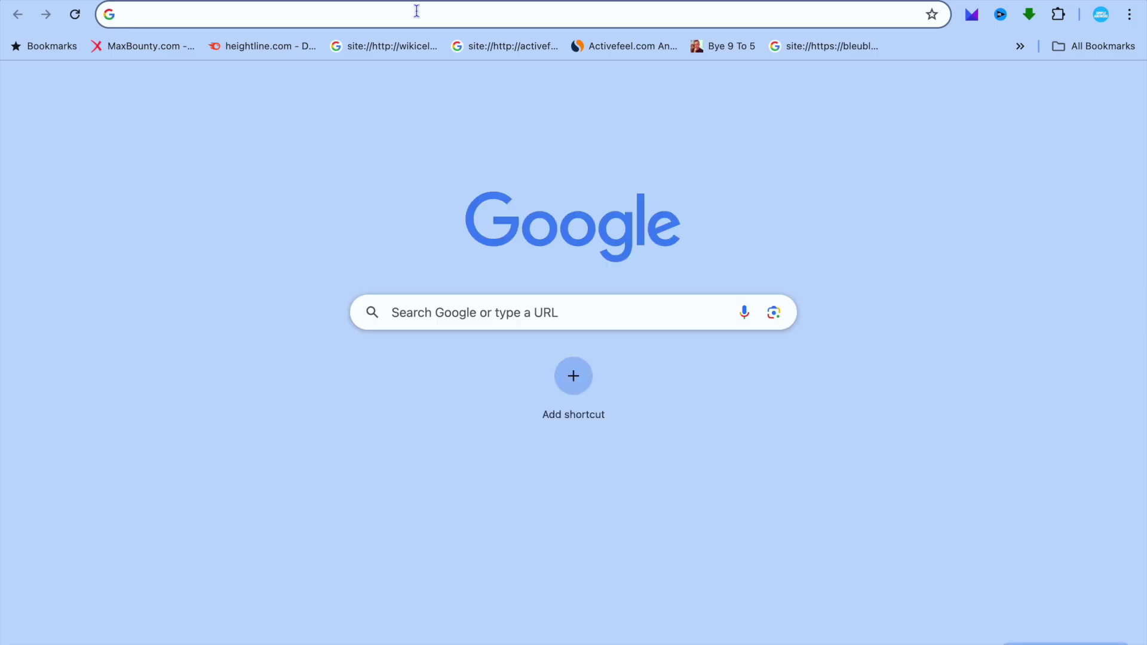
Step: Paste and load the copied link to view the US$9.99 checkout page, then return to My Store
right_click(416, 11)
left_click(477, 126)
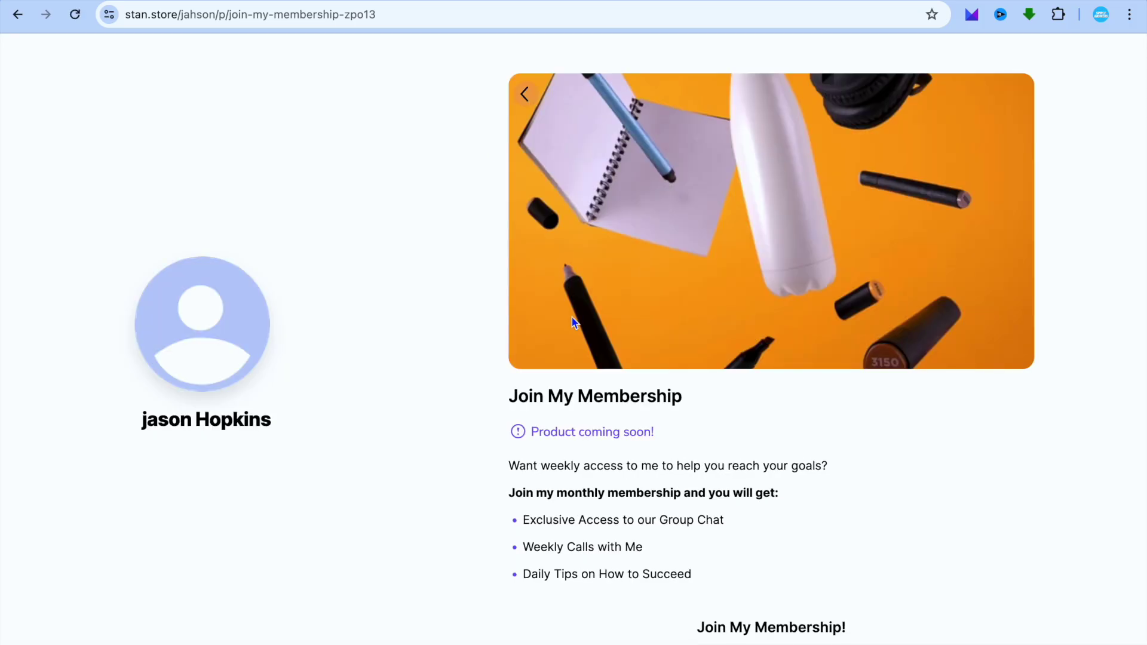
scroll(573, 323, "down", 4)
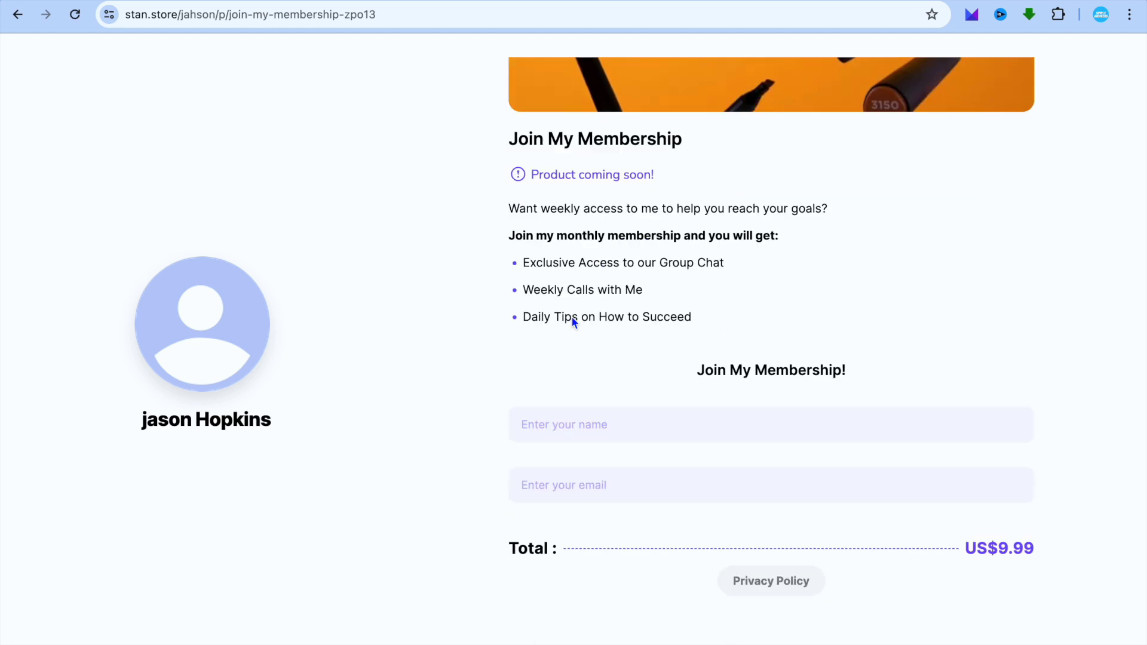
scroll(573, 323, "up", 4)
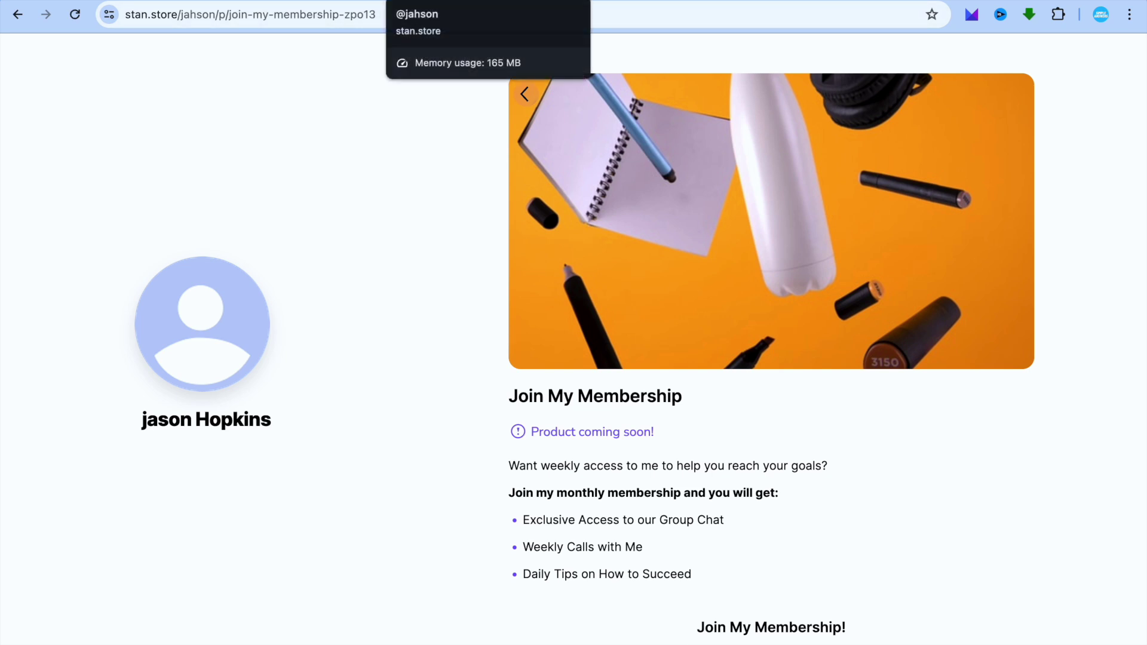
left_click(453, 0)
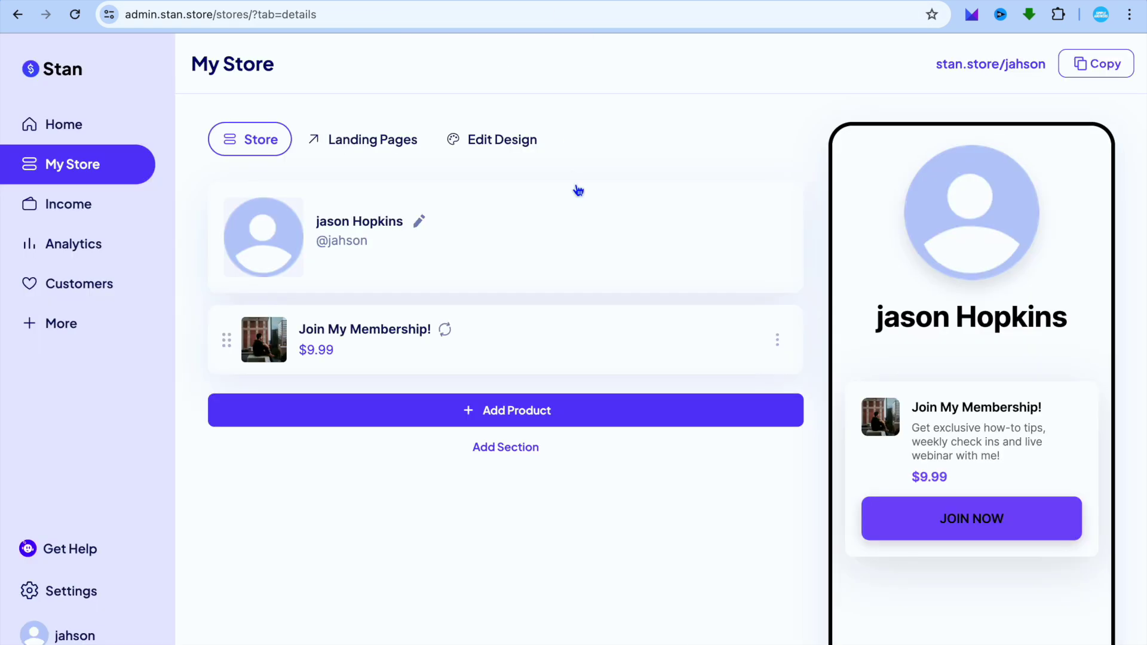